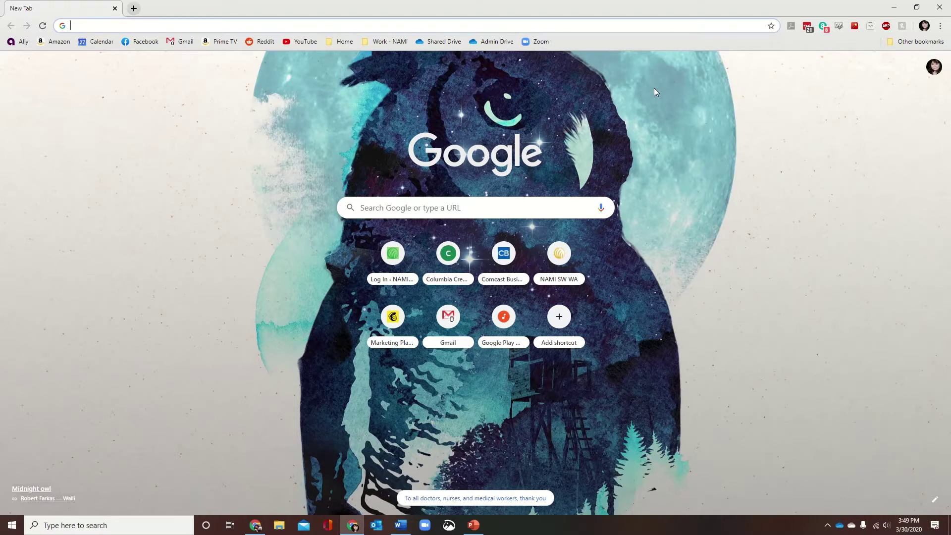
Open the Zoom website and sign in with the saved Zoom2 account's email and password
click(536, 45)
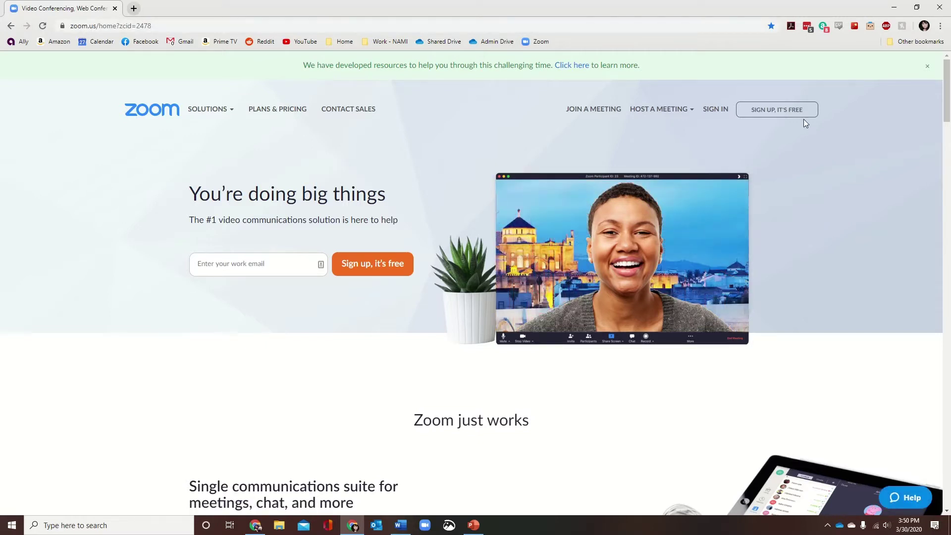
click(711, 112)
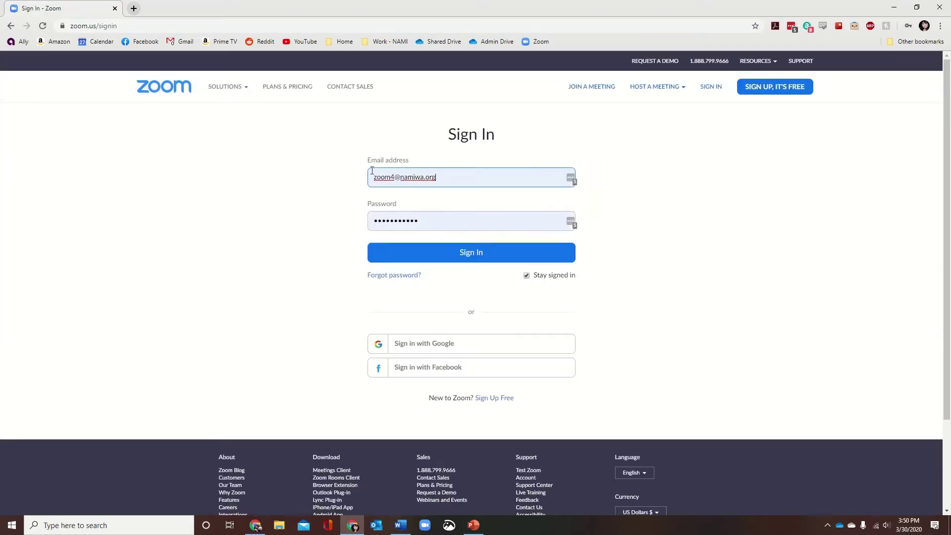
click(386, 176)
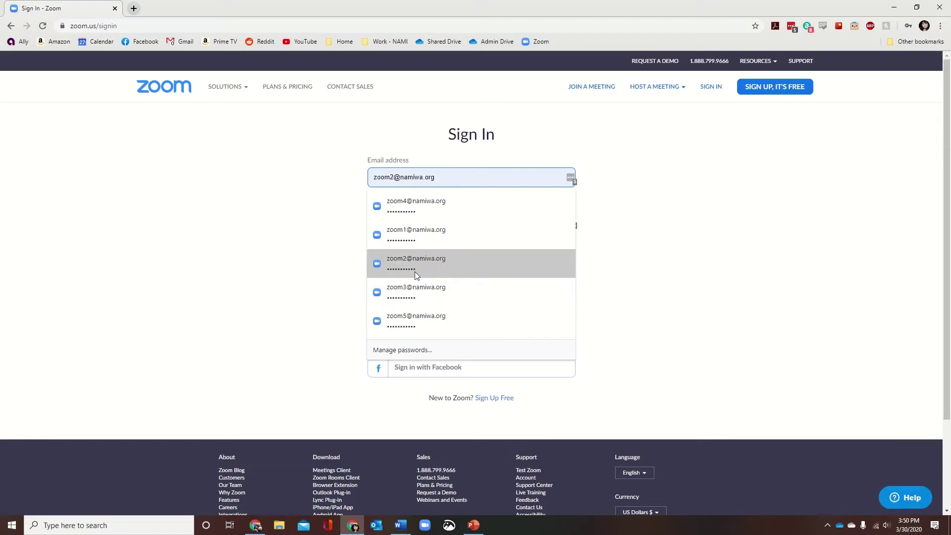
click(437, 269)
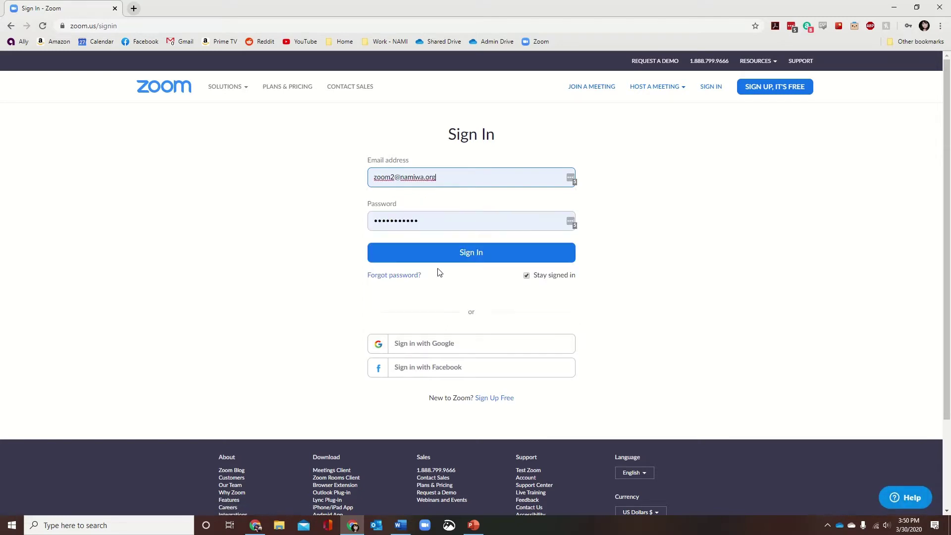
click(435, 258)
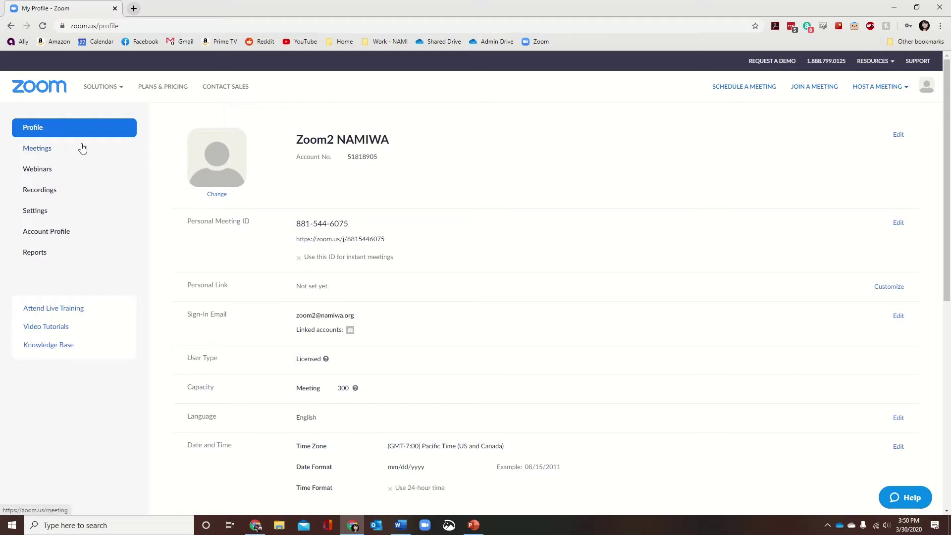
Review the upcoming meetings, start tomorrow's SW WA Staff Meeting and allow it to open in the Zoom application
click(31, 155)
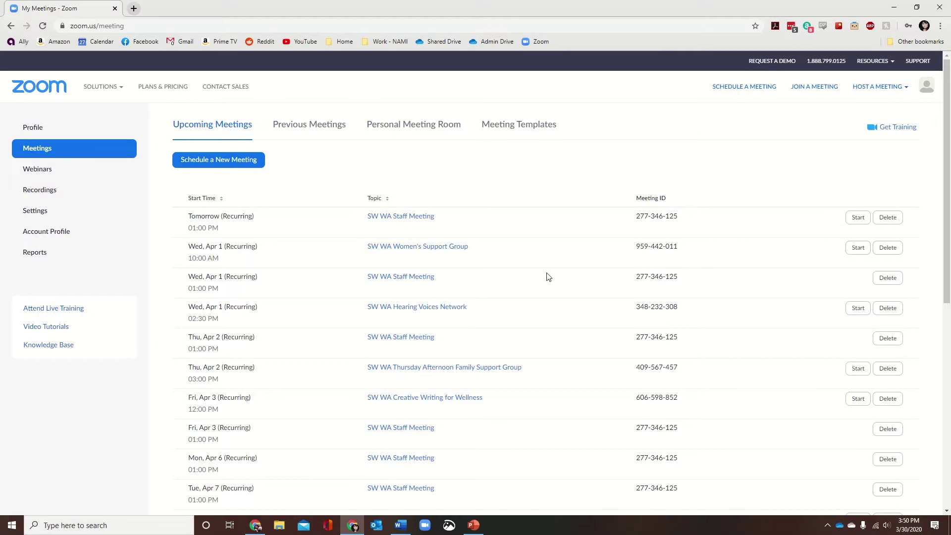
scroll(548, 277, down, 4)
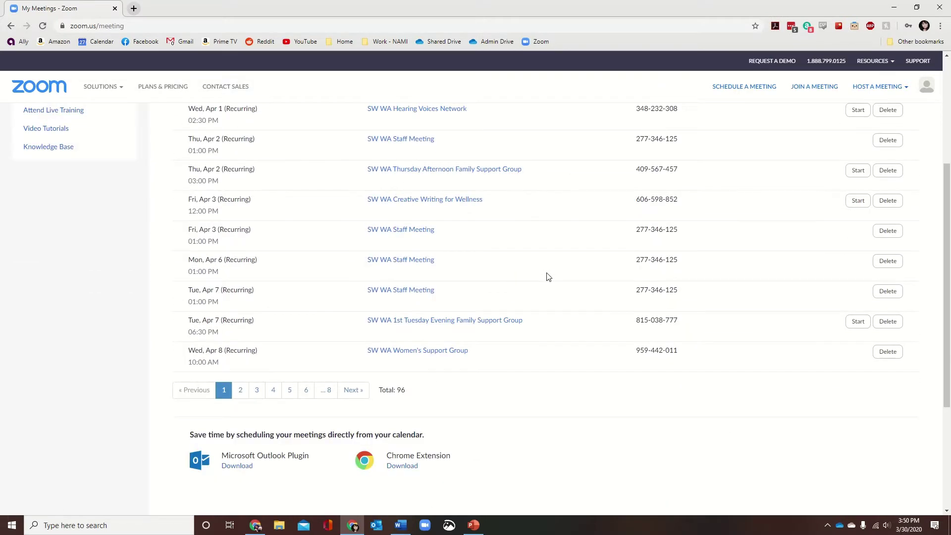
scroll(548, 277, up, 4)
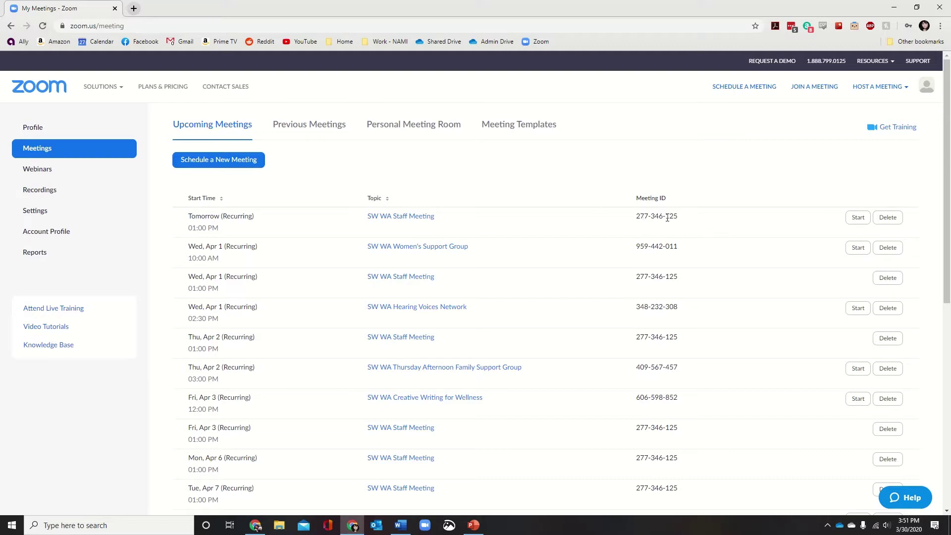
click(857, 223)
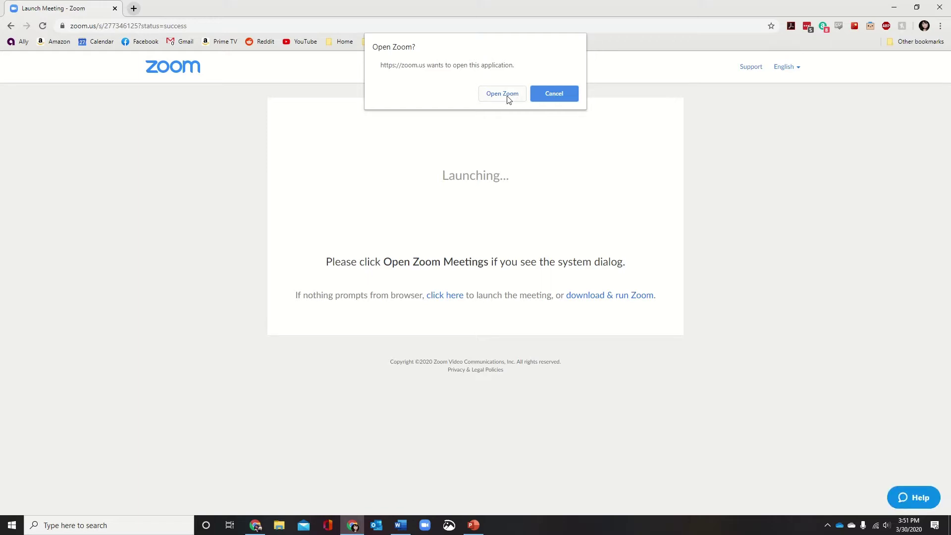
click(494, 94)
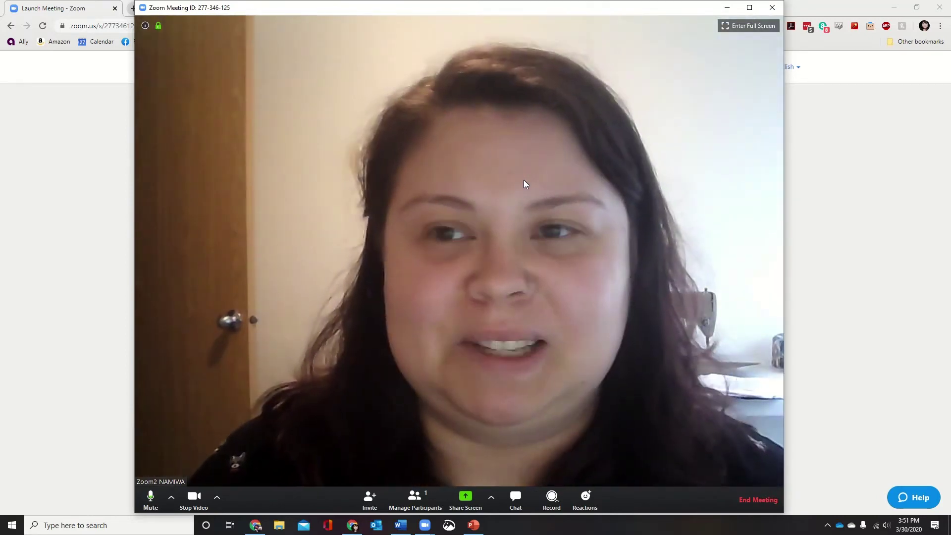
Download the Zoom installer from the browser's launch page and return to the running meeting through the Zoom home window
click(72, 64)
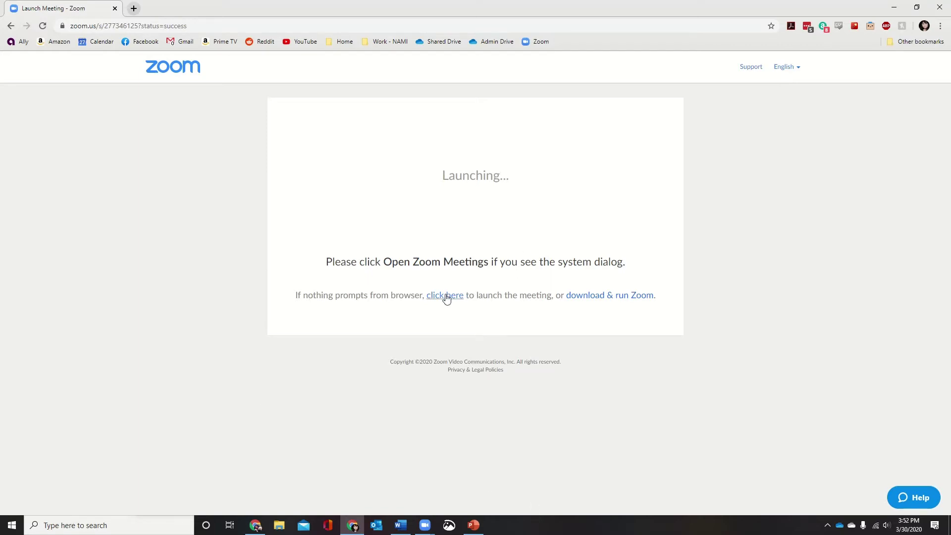
click(610, 297)
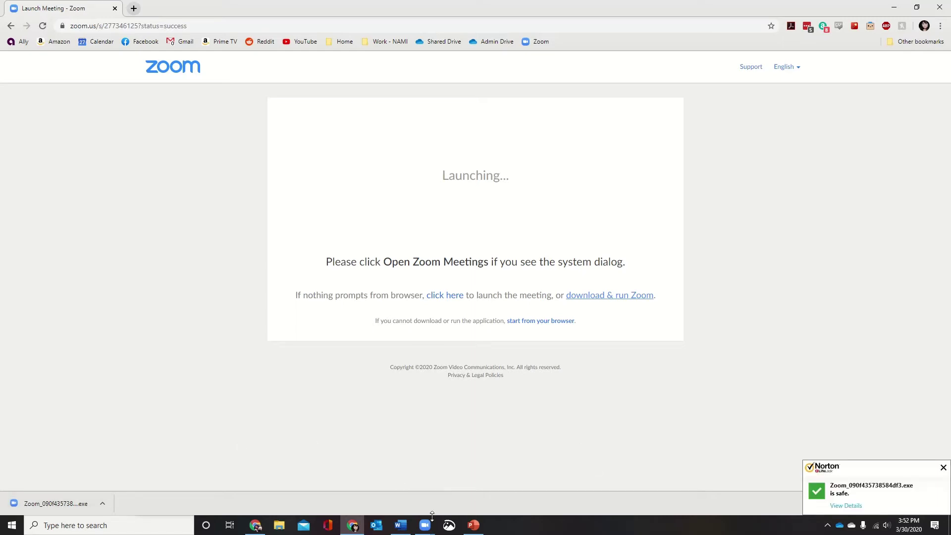
mouse_move(425, 524)
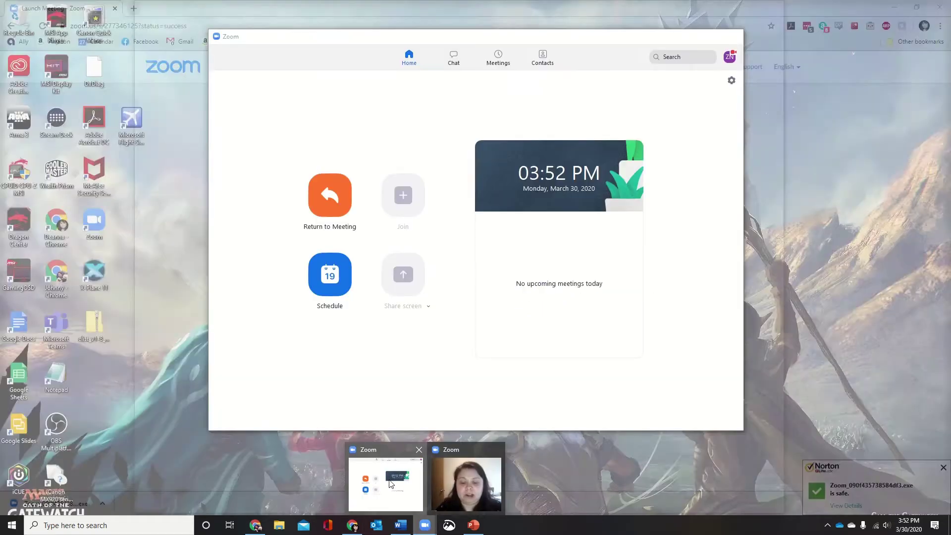
click(396, 490)
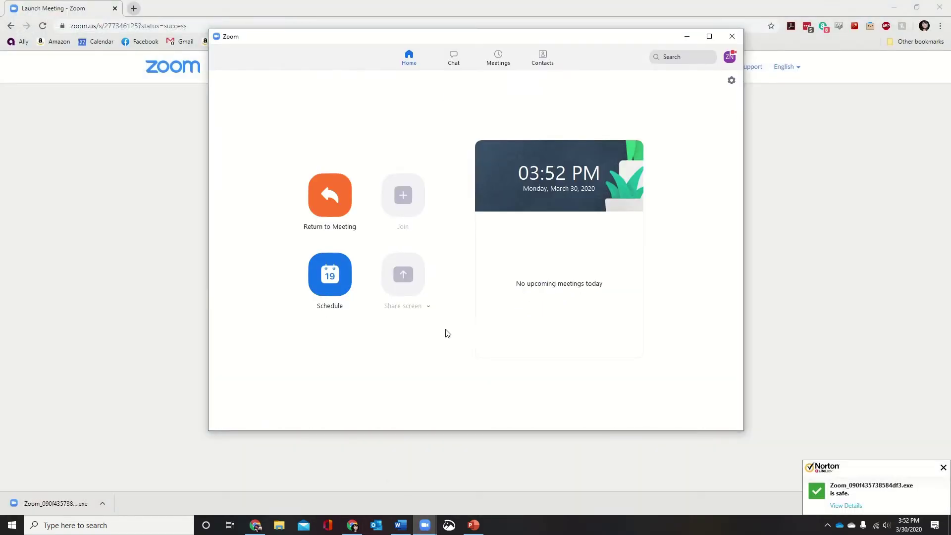
click(336, 210)
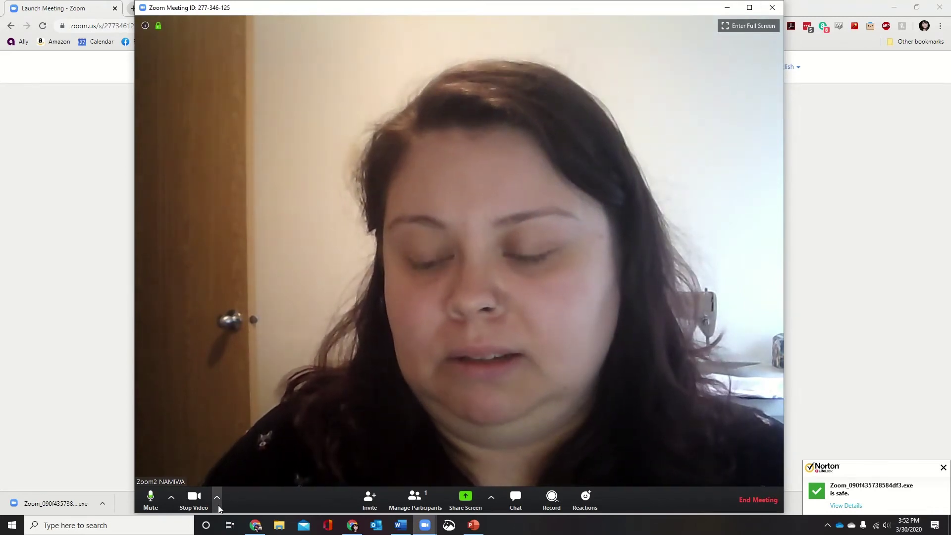
Test the meeting's speaker and microphone, confirming both the ringtone and the voice replay
click(174, 502)
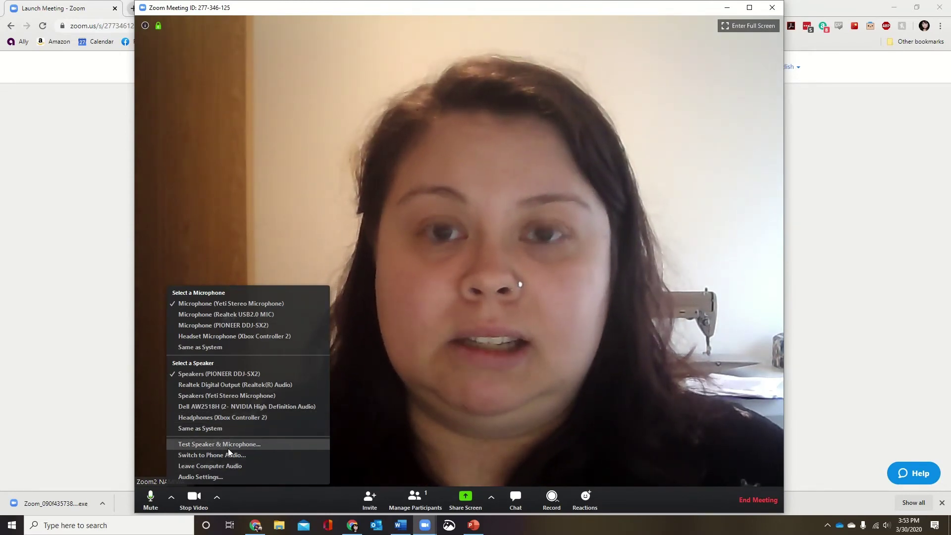
click(228, 448)
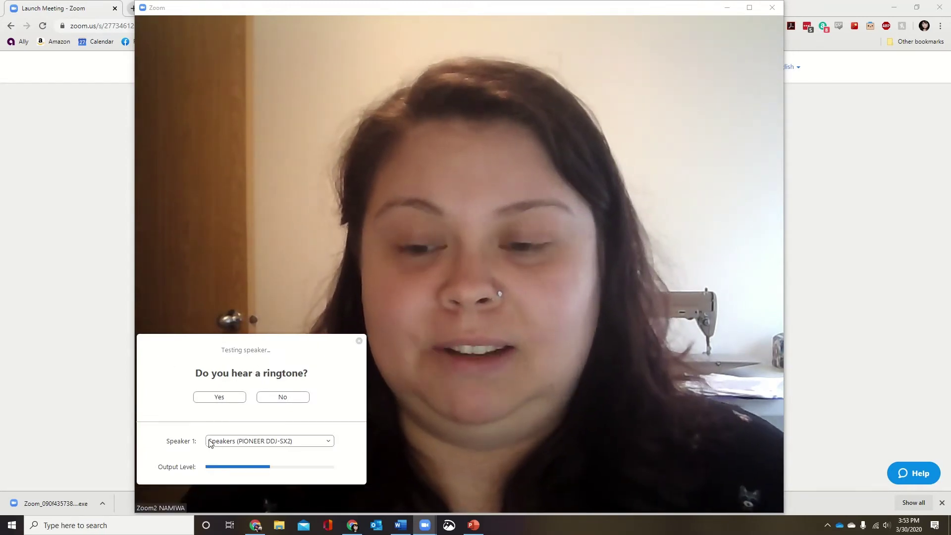
click(212, 397)
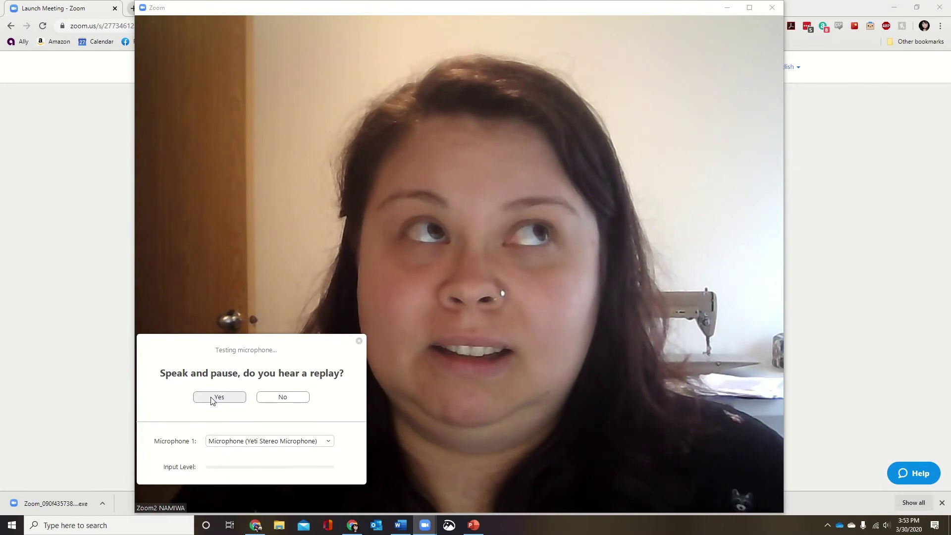
click(213, 399)
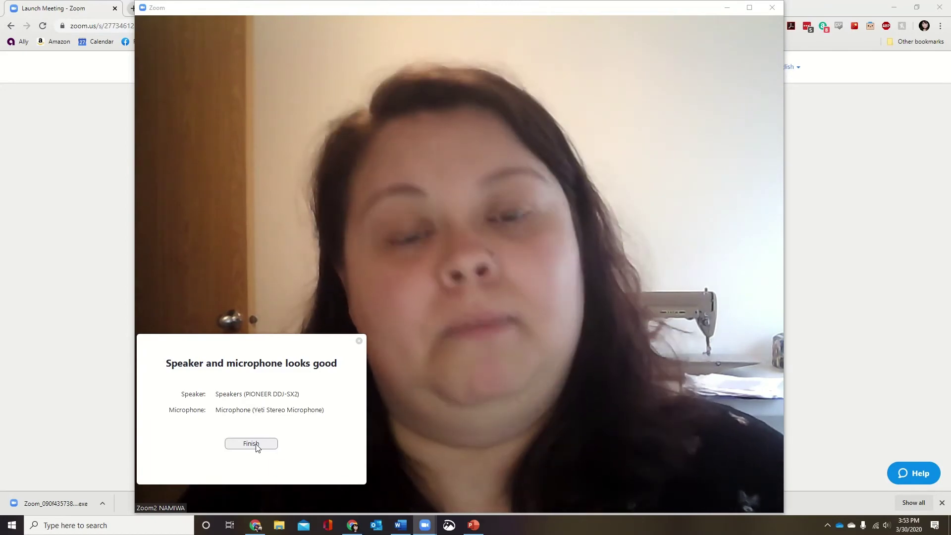
click(256, 445)
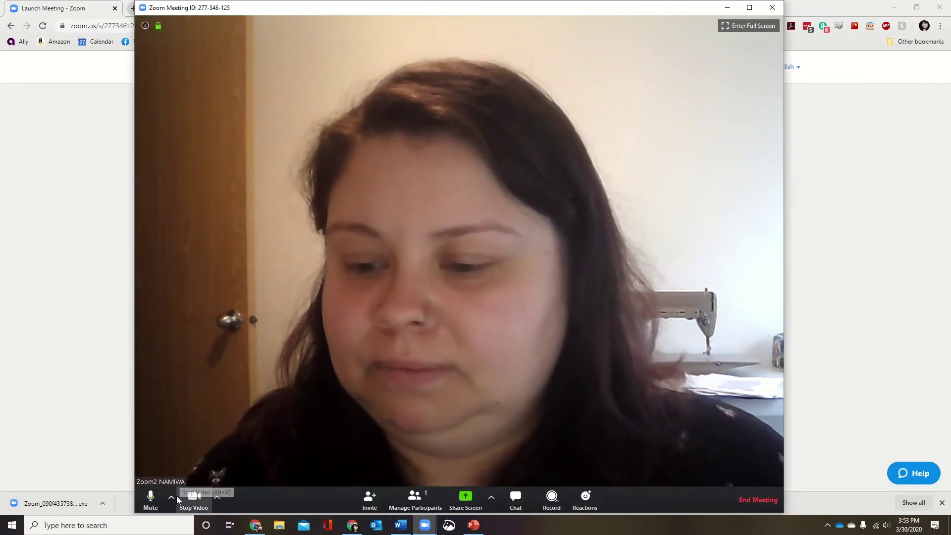
Mute and unmute the microphone, and stop and restart the camera video
click(157, 499)
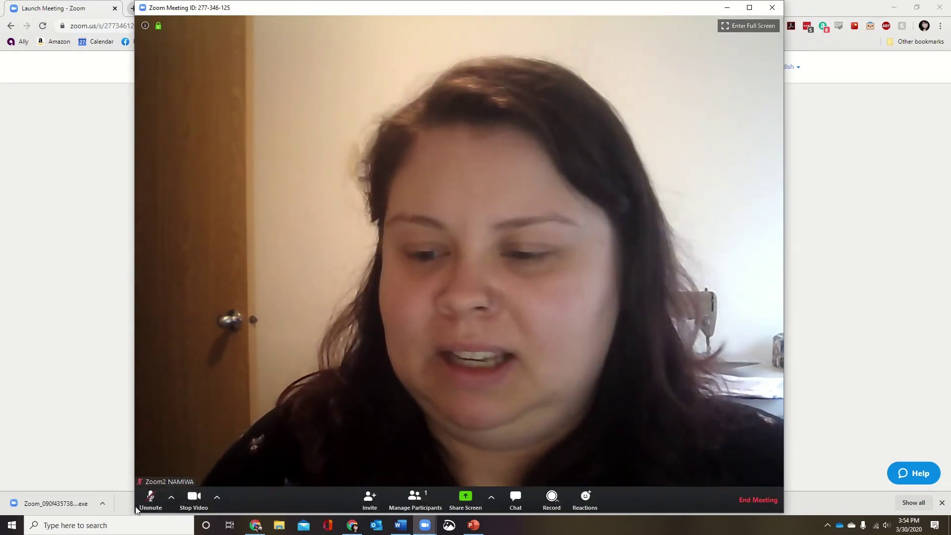
click(148, 503)
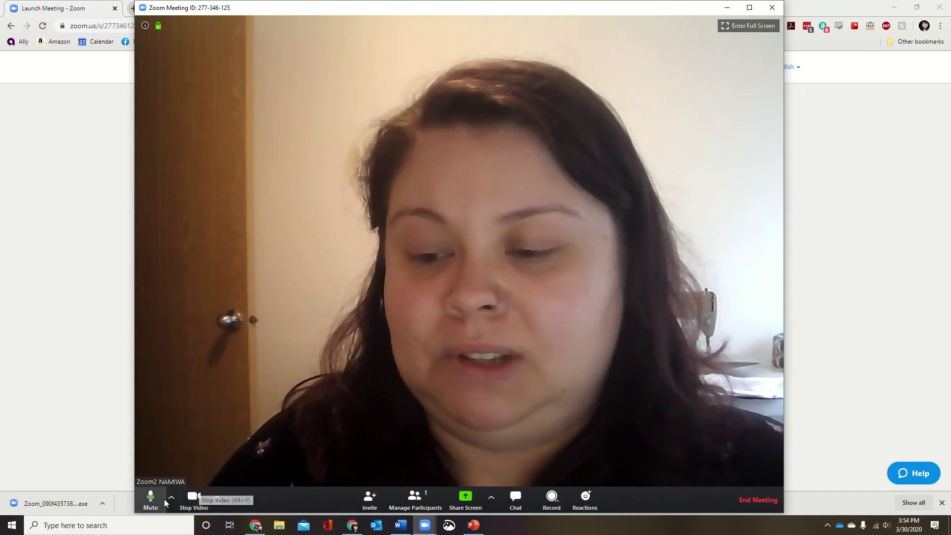
click(192, 498)
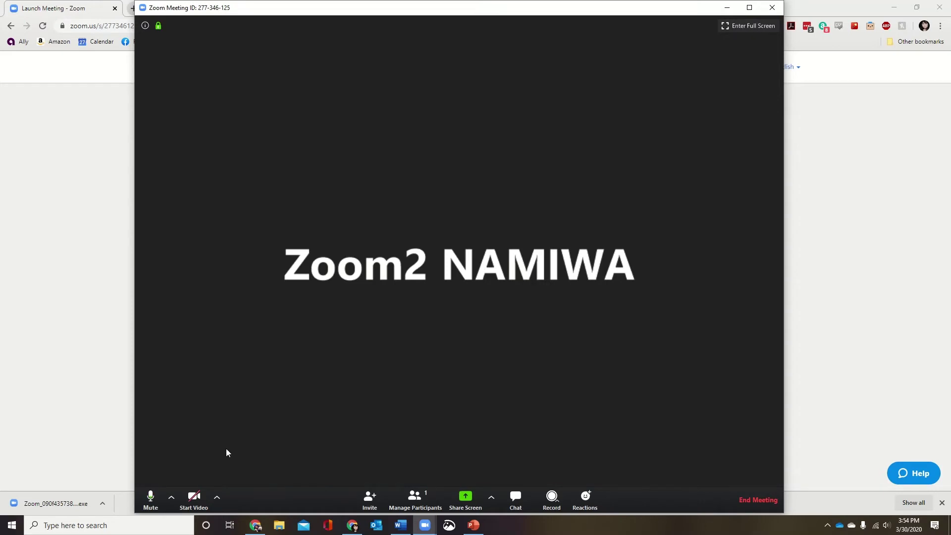
click(193, 501)
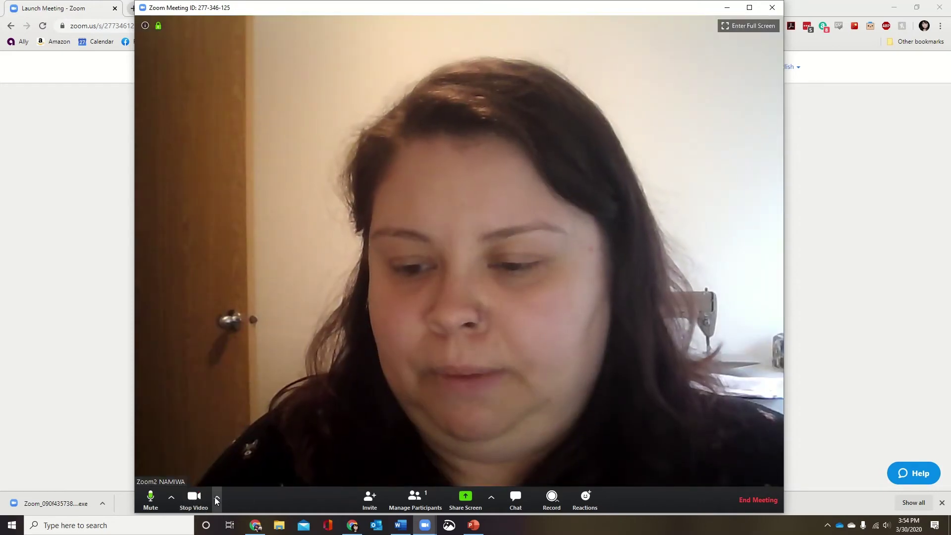
Show the meeting's participants list and look at the additional options for the host's own entry
click(415, 499)
mouse_move(837, 53)
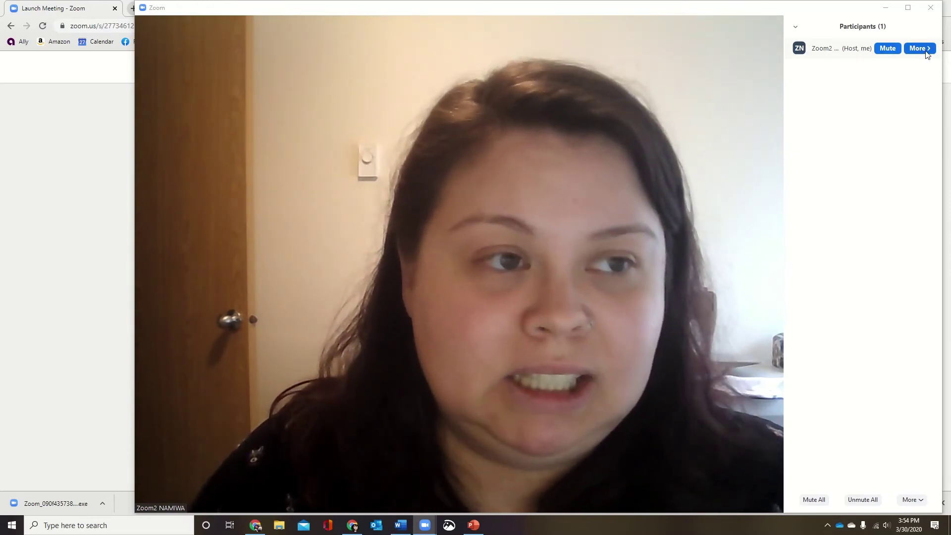
click(927, 48)
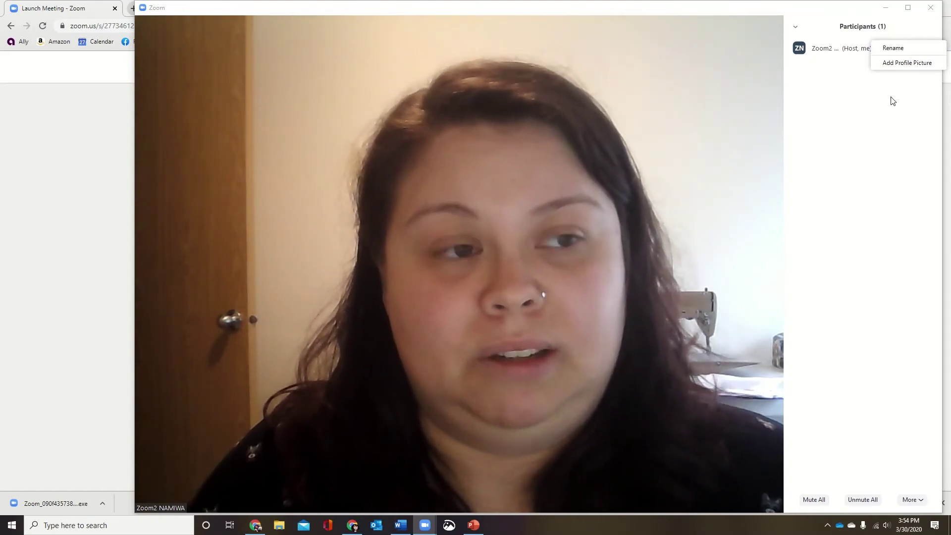
click(890, 129)
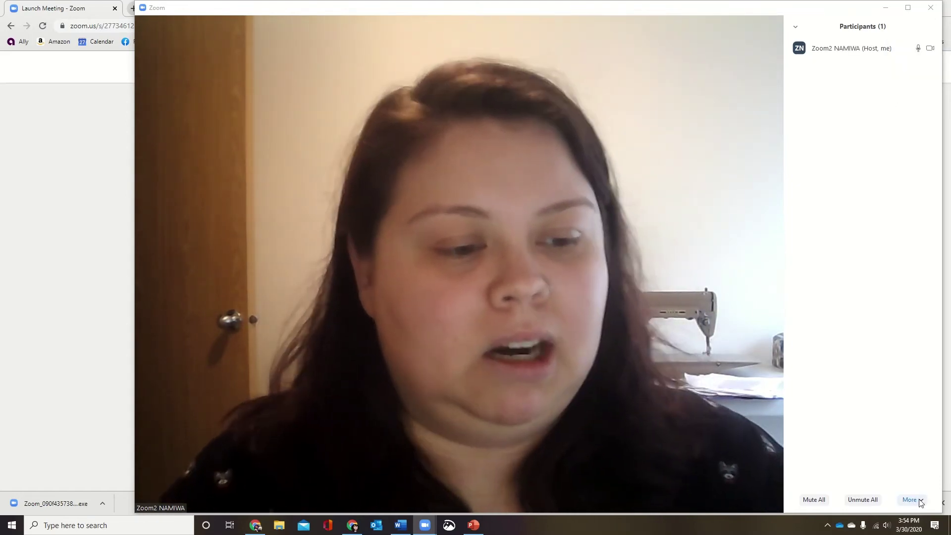
Examine the meeting-wide participant controls and the display options of the participants list without changing any
click(914, 499)
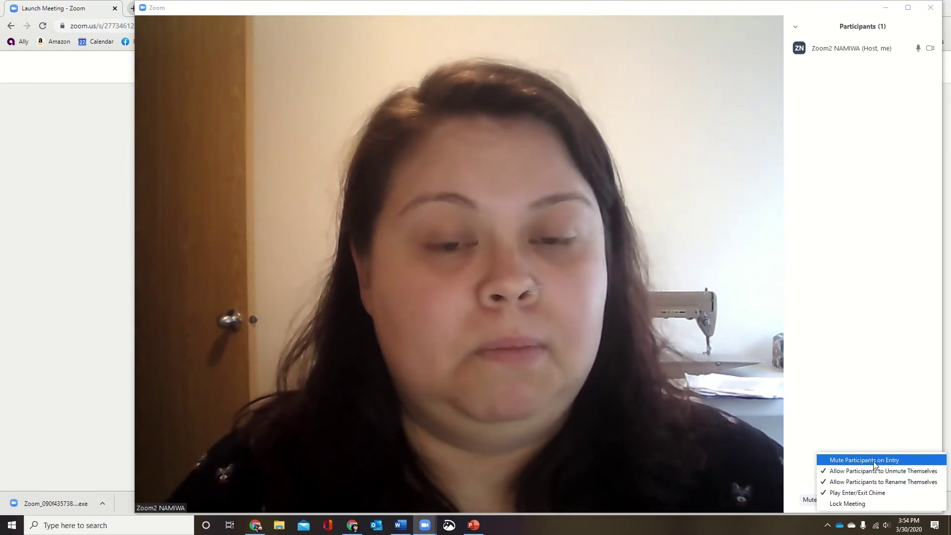
mouse_move(929, 52)
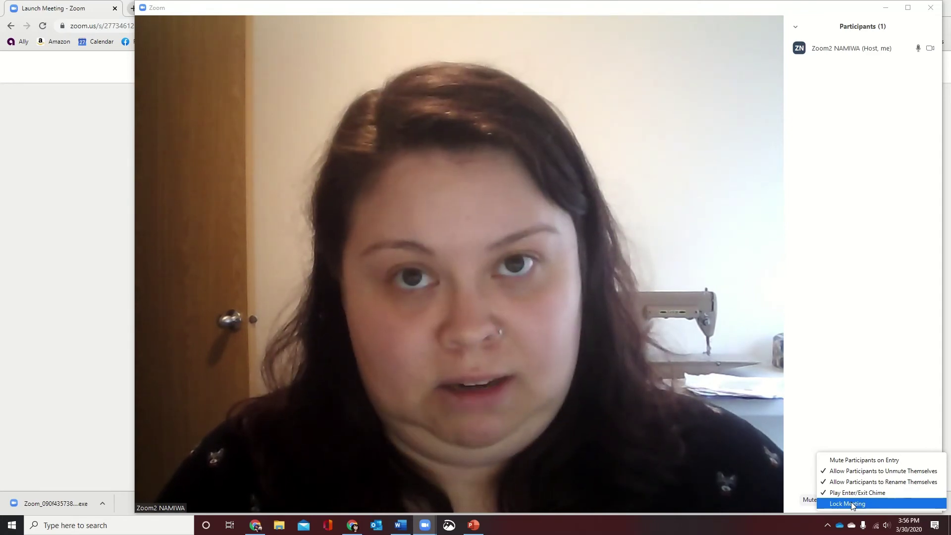
click(834, 338)
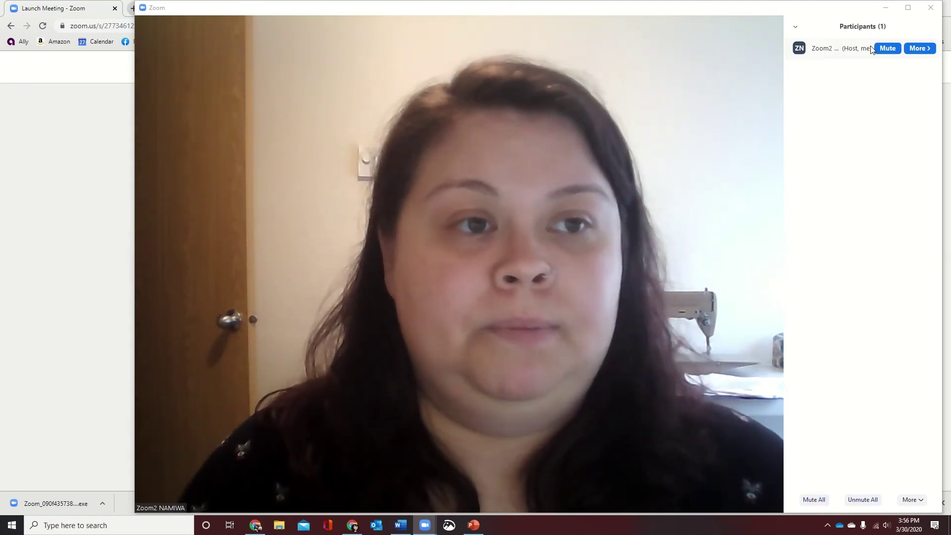
click(796, 27)
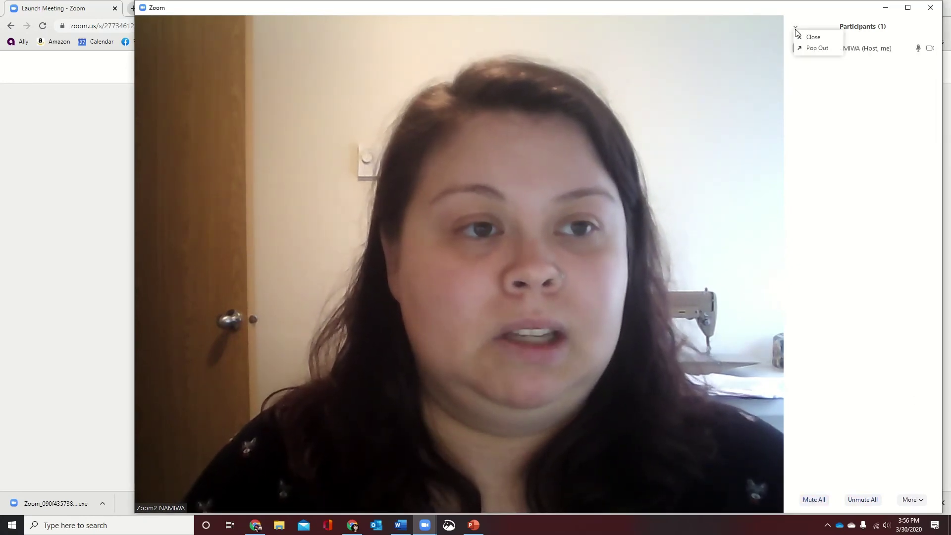
click(801, 203)
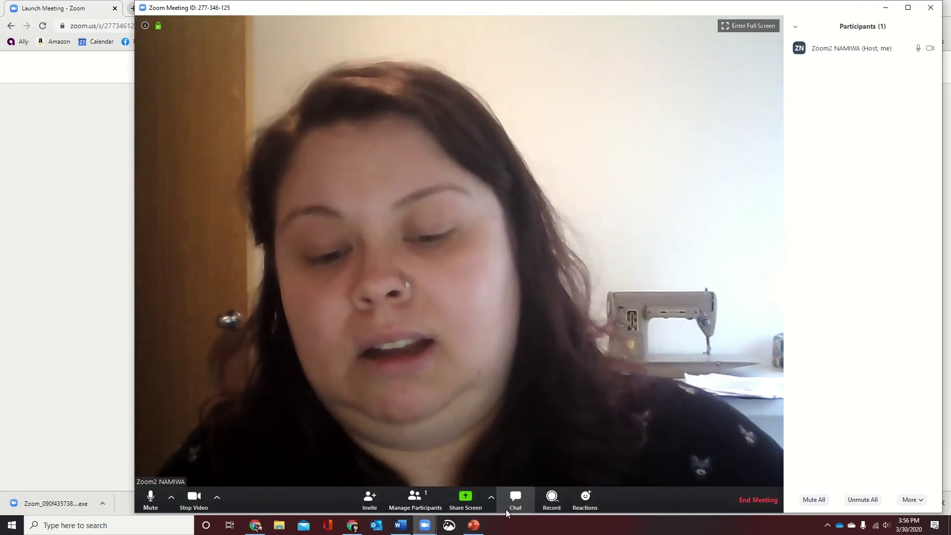
Open the meeting chat and send the message "namiswwa.org/eval" to everyone
click(522, 500)
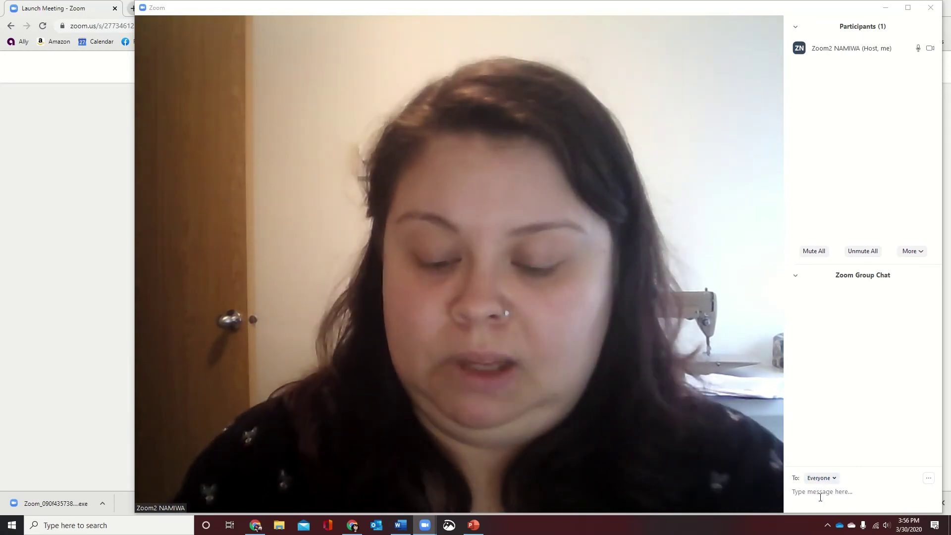
text(namiswwa.org/)
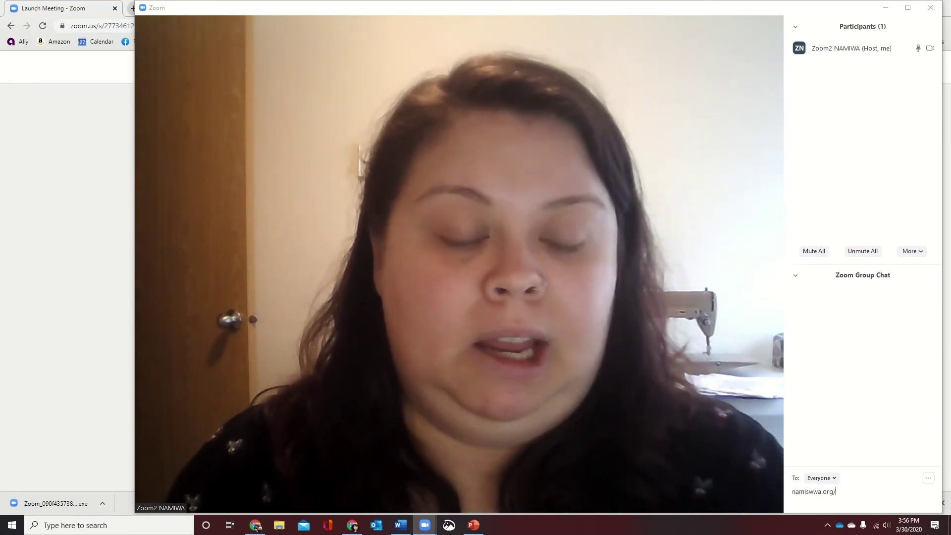
text(eval)
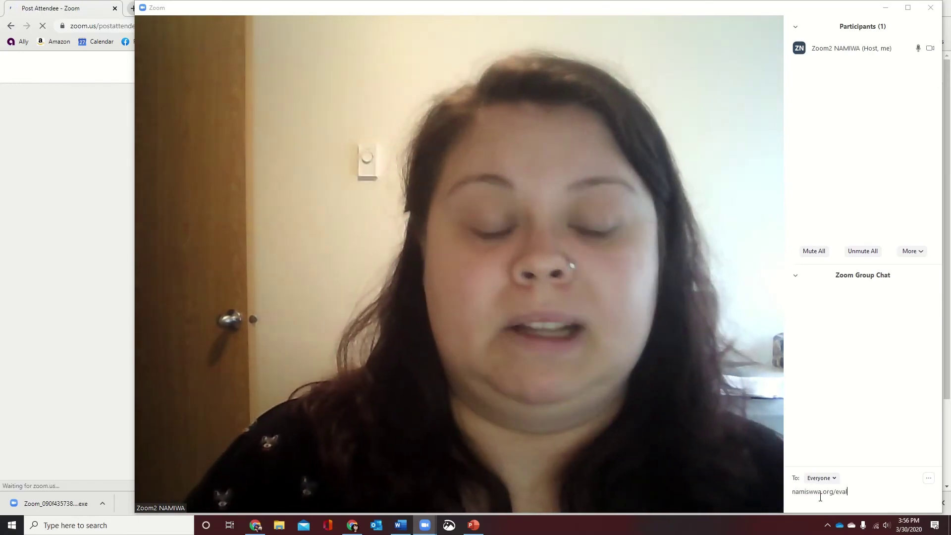
key(Return)
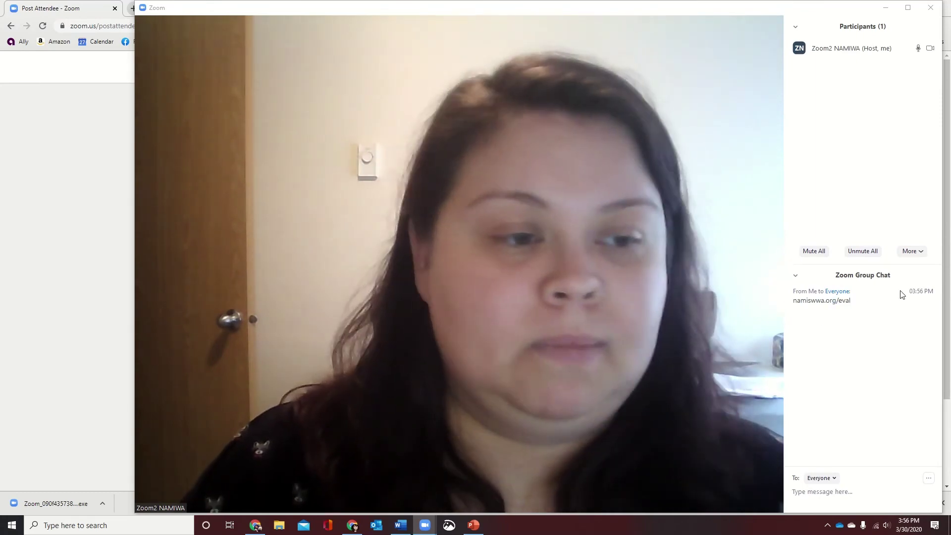
View the available recipients for chat messages and close the group chat
click(796, 278)
click(820, 478)
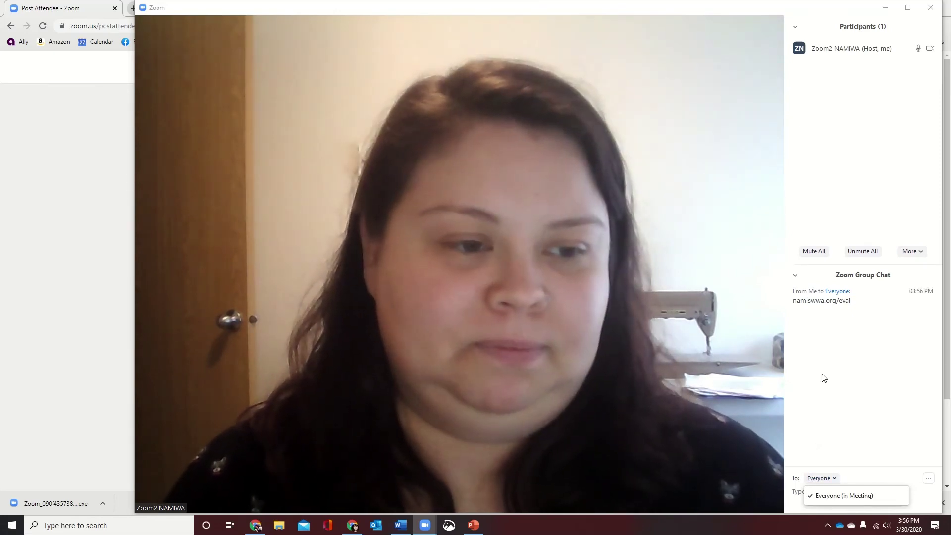
click(796, 275)
click(795, 275)
click(808, 284)
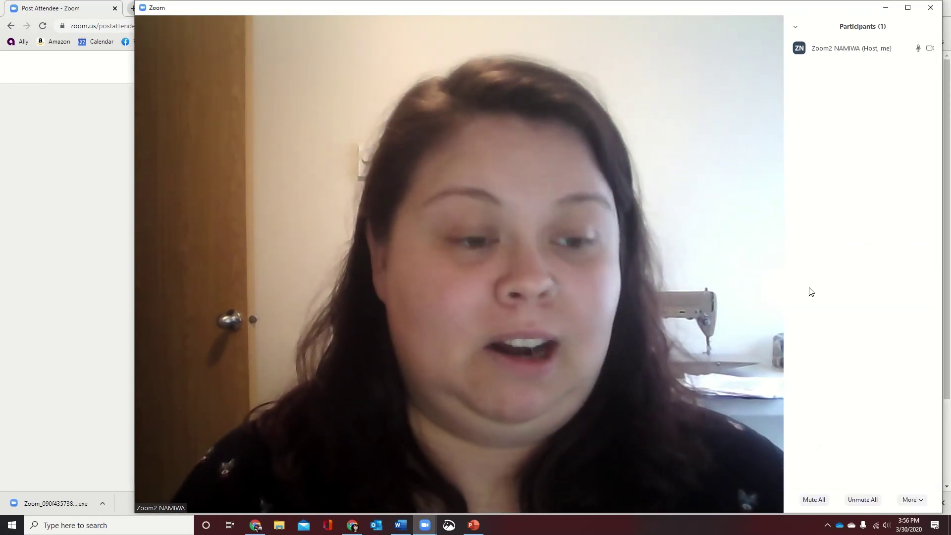
End the meeting for all participants
mouse_move(655, 376)
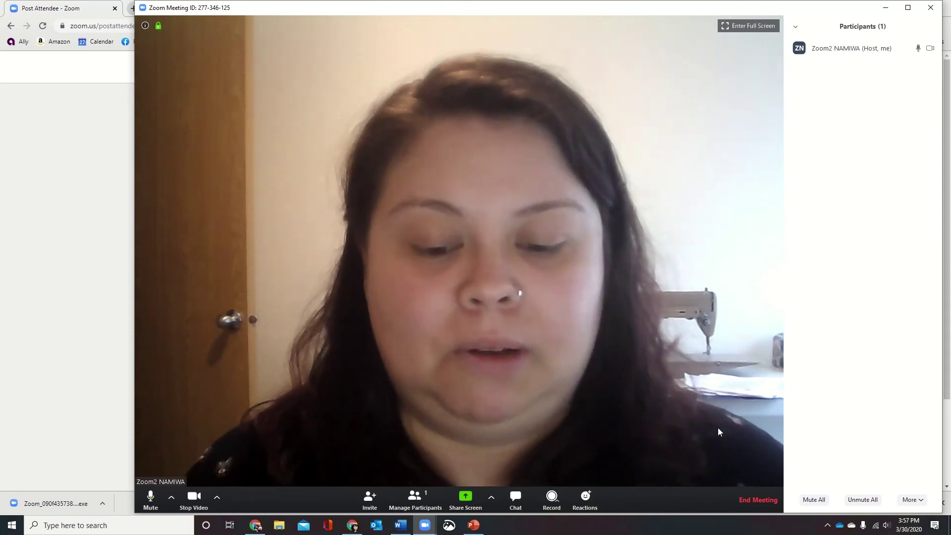
click(761, 504)
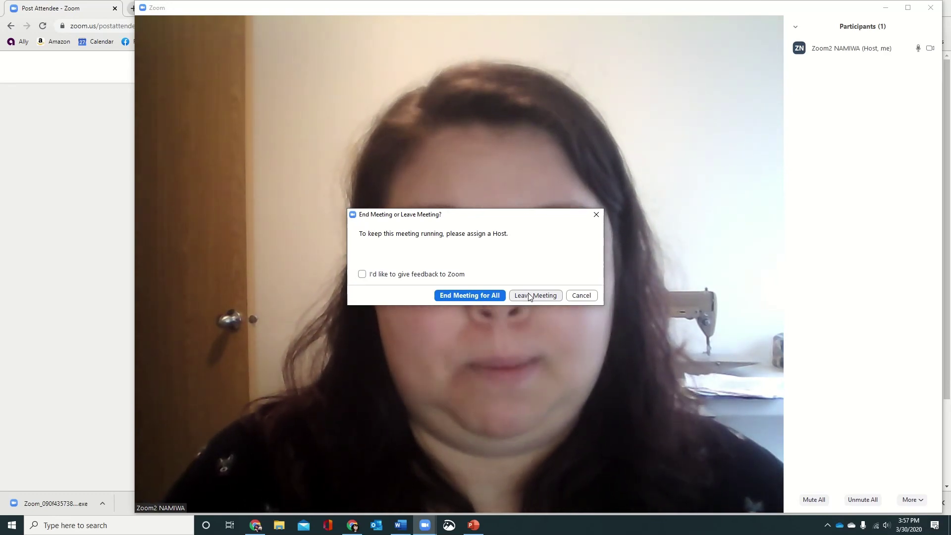
click(449, 297)
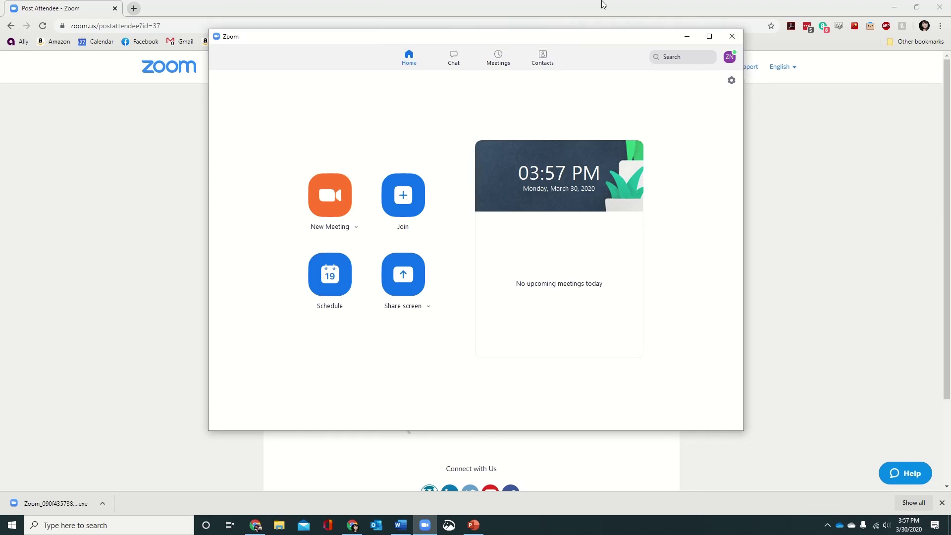
mouse_move(601, 4)
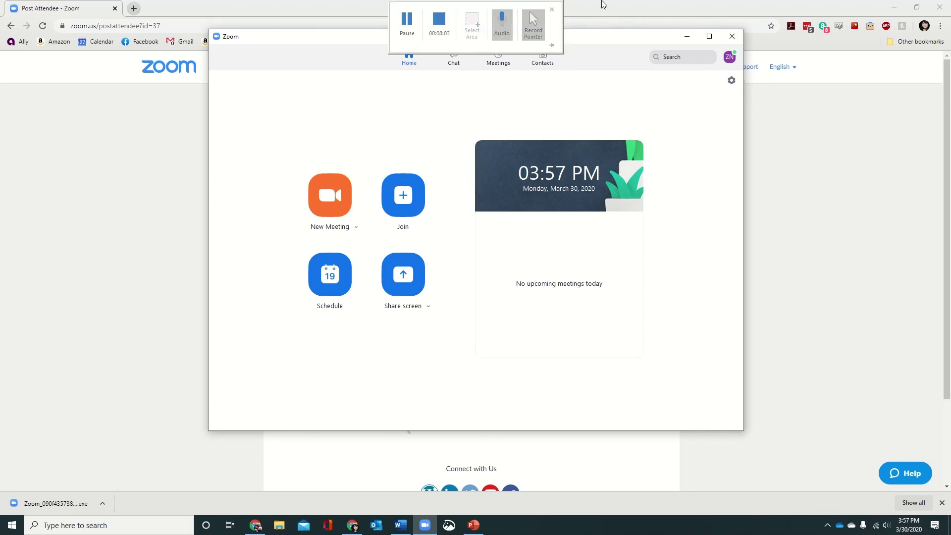
click(440, 26)
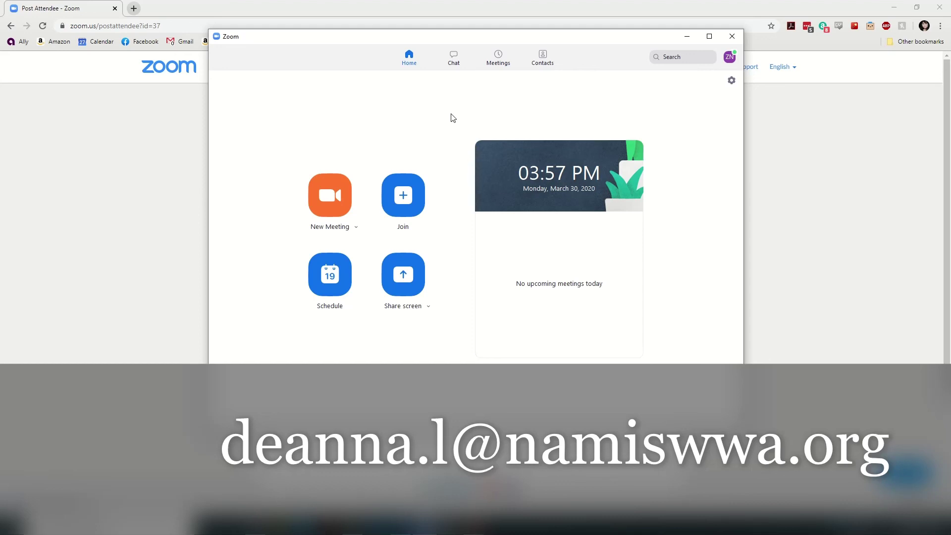
mouse_move(430, 19)
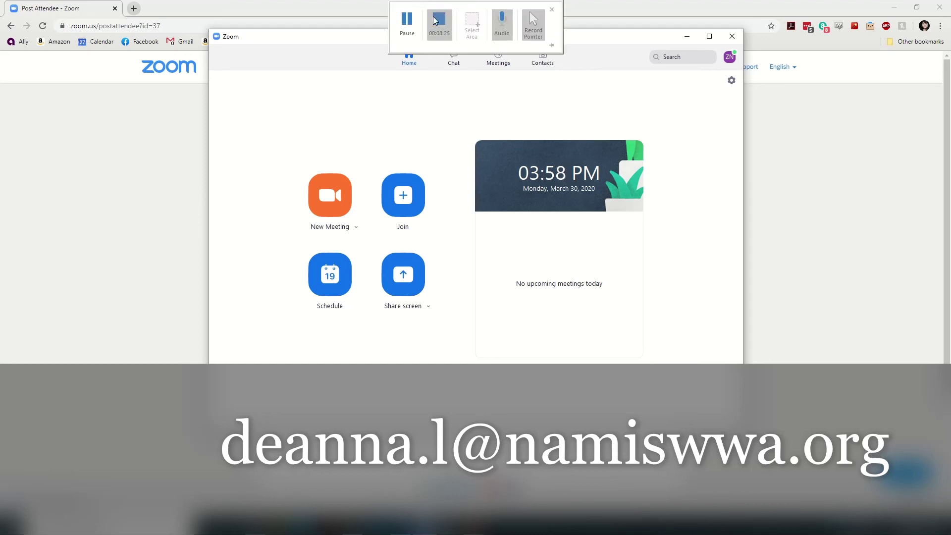